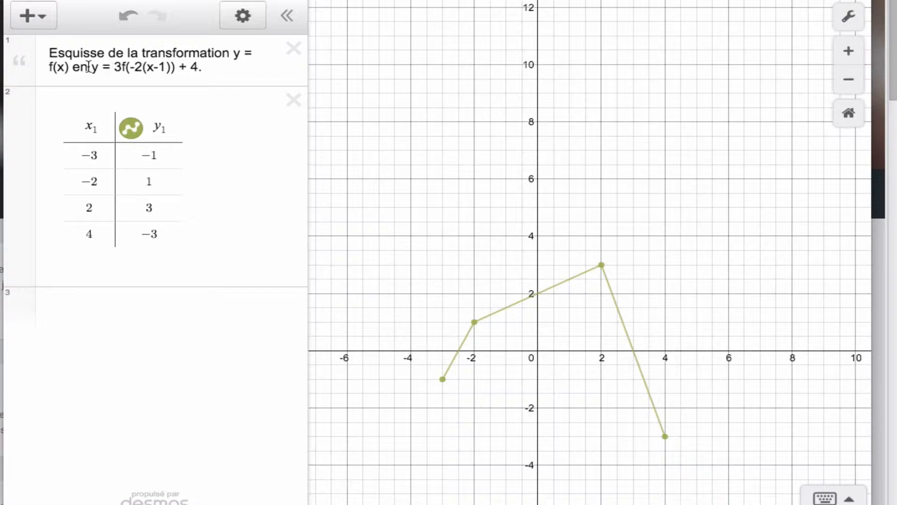
pyautogui.moveTo(90, 66); pyautogui.dragTo(199, 67)
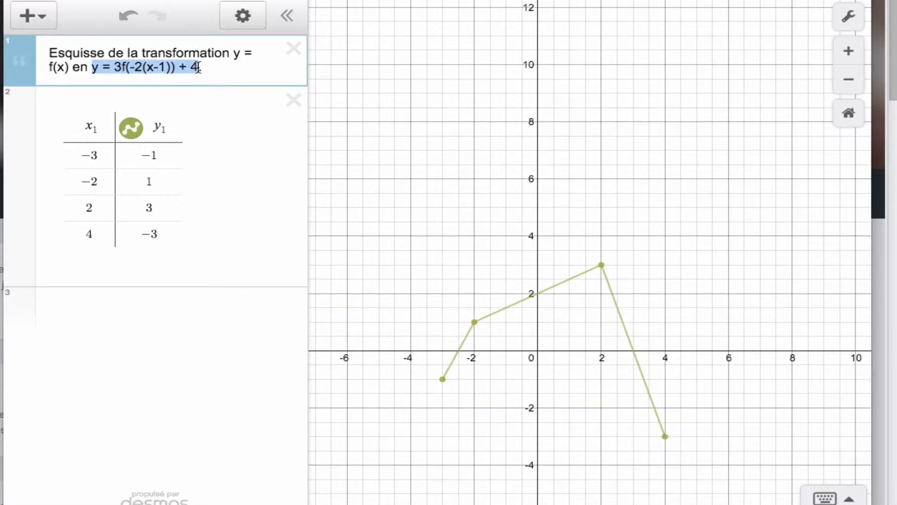
pyautogui.click(232, 71)
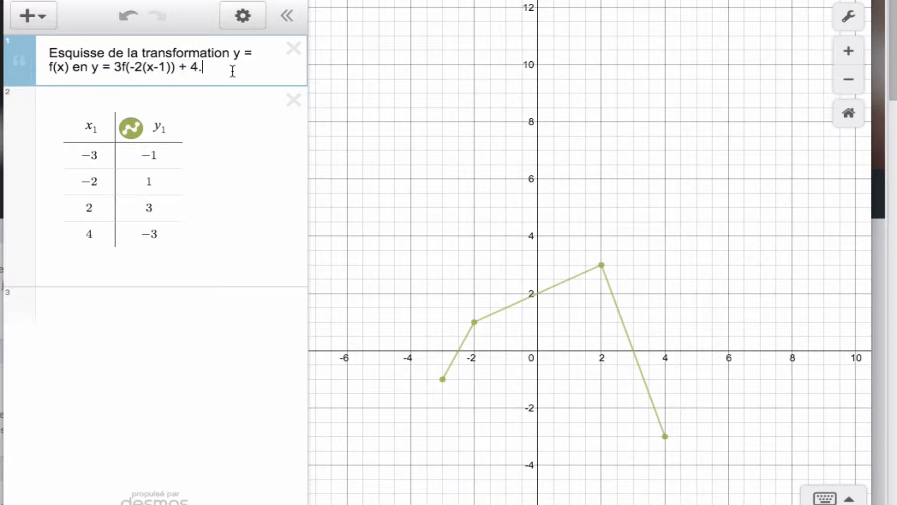
pyautogui.click(121, 315)
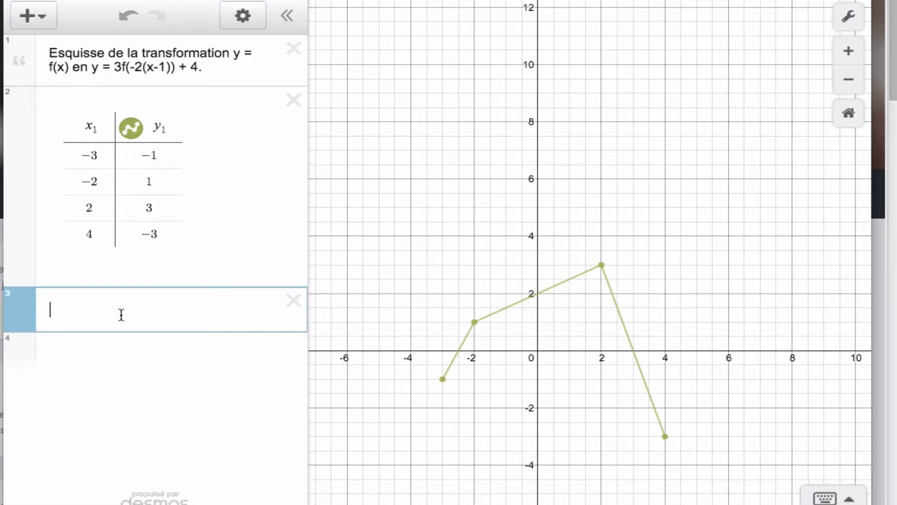
pyautogui.click(45, 17)
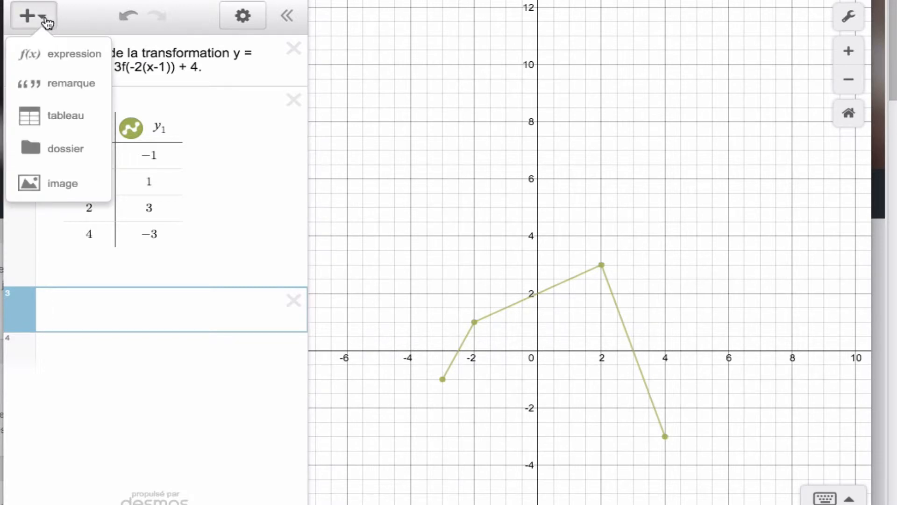
pyautogui.click(65, 83)
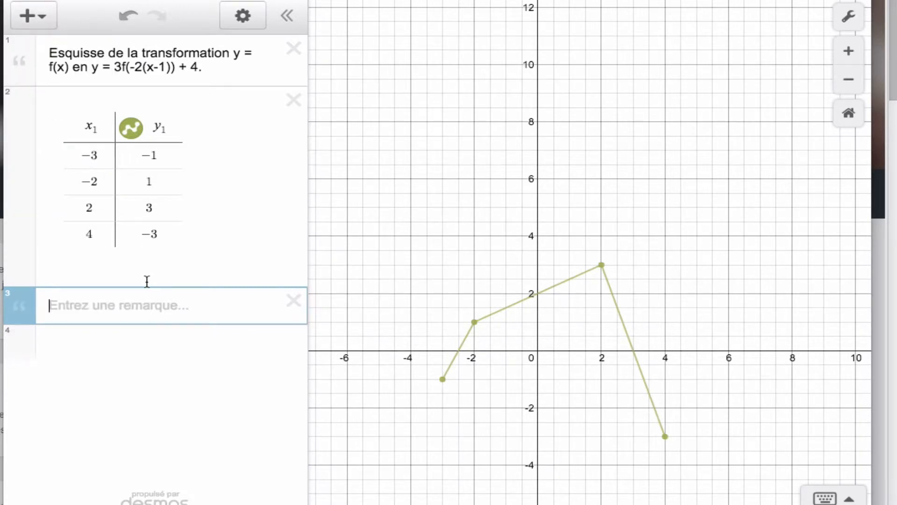
pyautogui.write('(x')
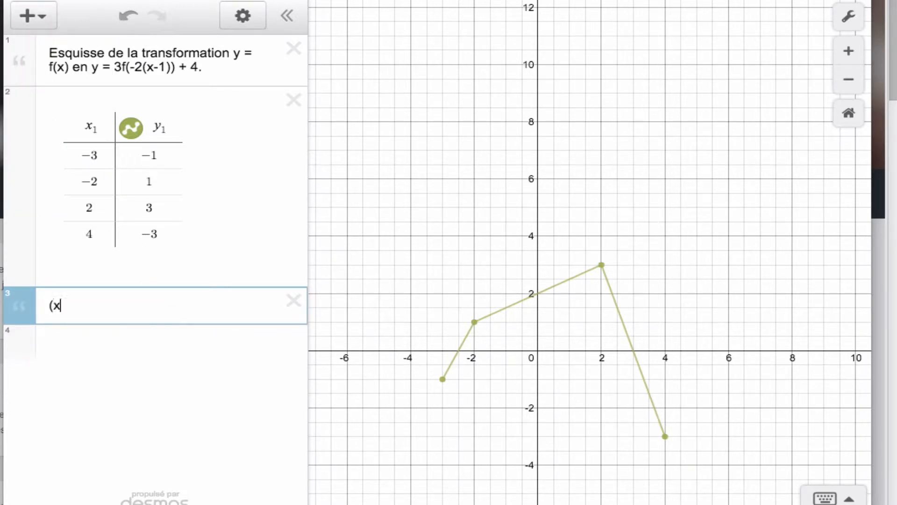
pyautogui.write(',y) -> (2x, y')
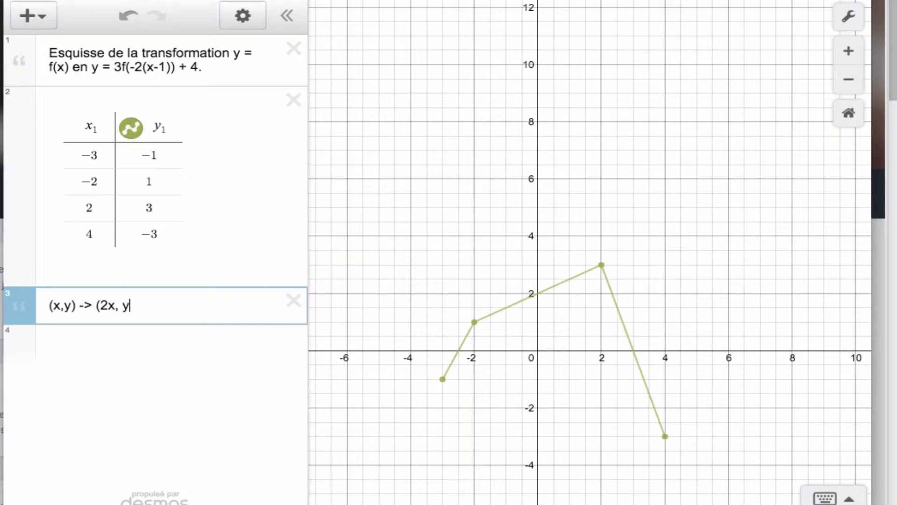
pyautogui.write('-2)')
pyautogui.click(294, 302)
# Begin a coordinate pair in expression line 3 with -1/2 x_1 + 1 as its x-coordinate.
pyautogui.click(117, 301)
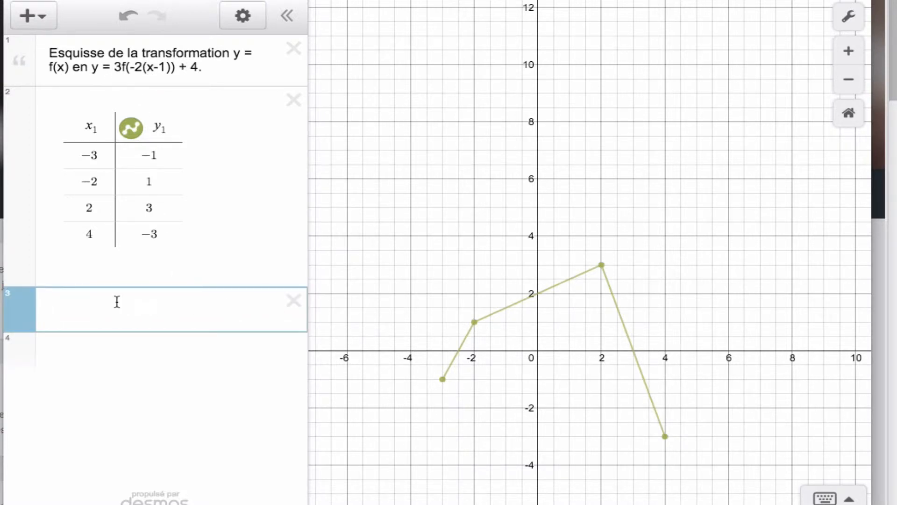
pyautogui.write('(')
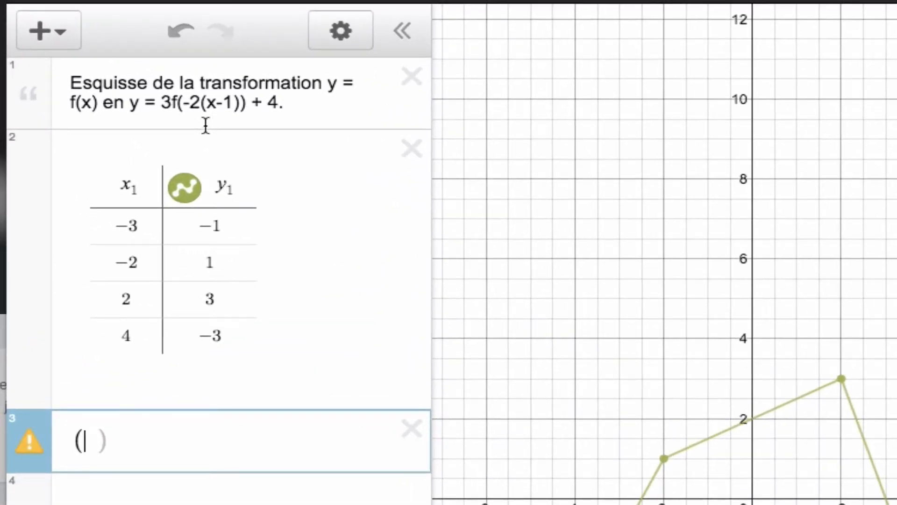
pyautogui.moveTo(199, 103); pyautogui.dragTo(185, 102)
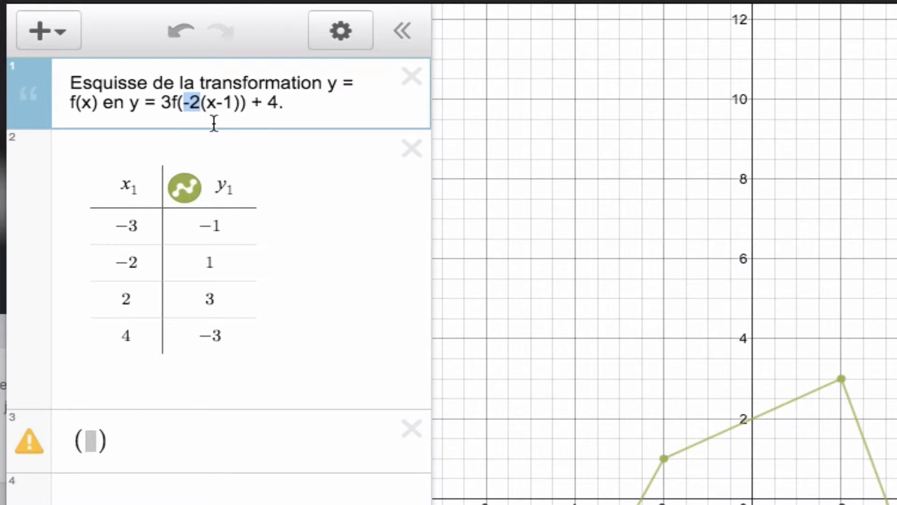
pyautogui.click(89, 442)
pyautogui.write('-')
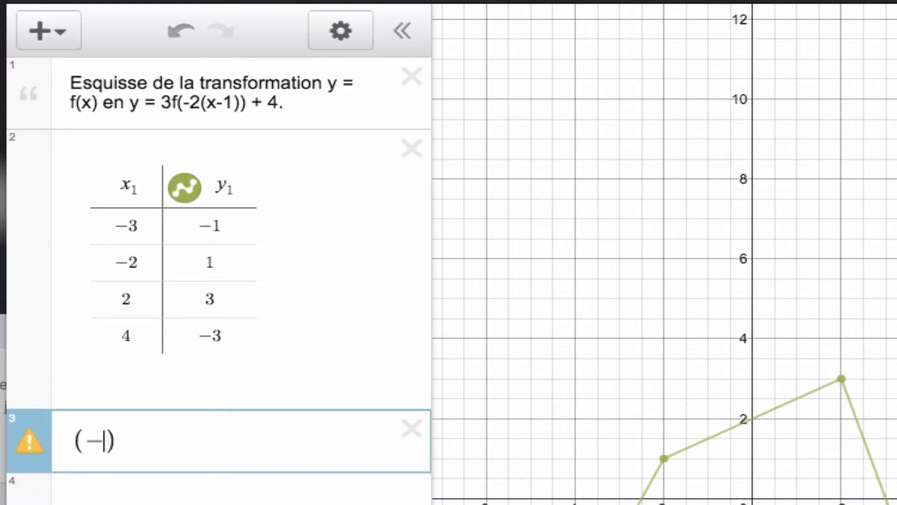
pyautogui.write('1/2')
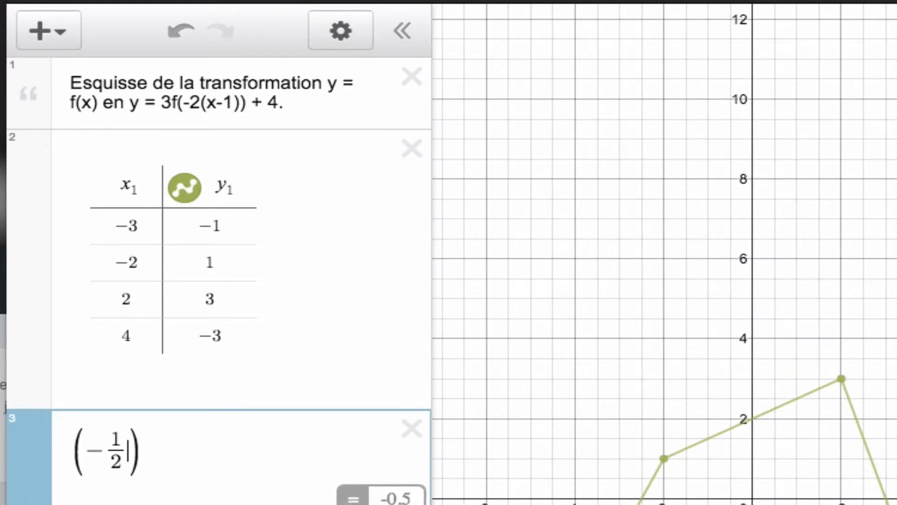
pyautogui.write('x')
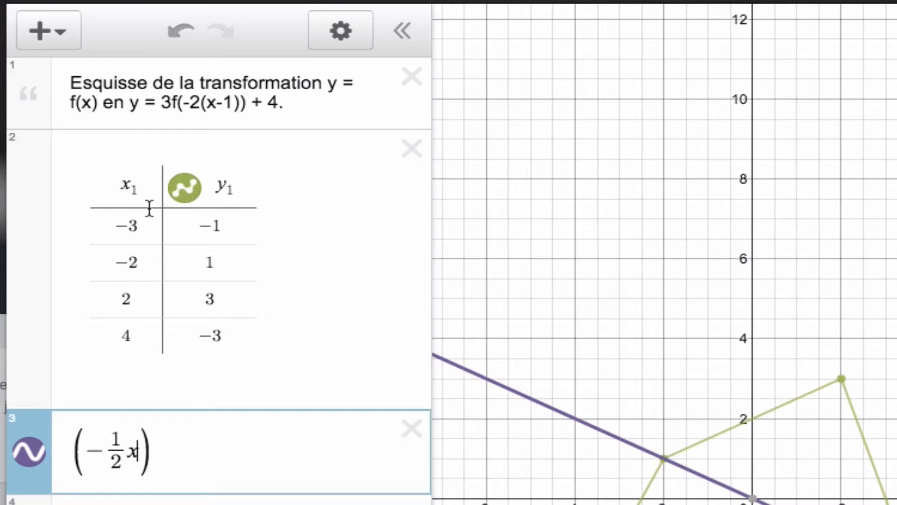
pyautogui.write('1')
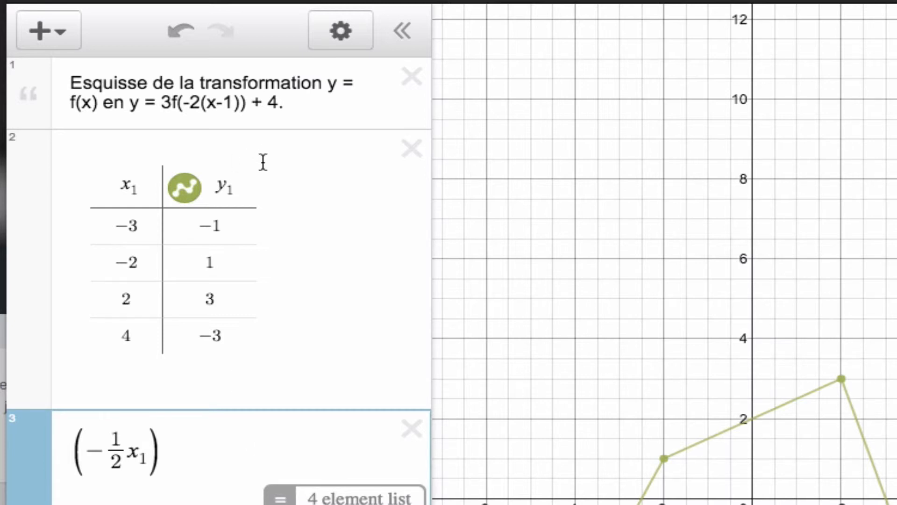
pyautogui.doubleClick(227, 102)
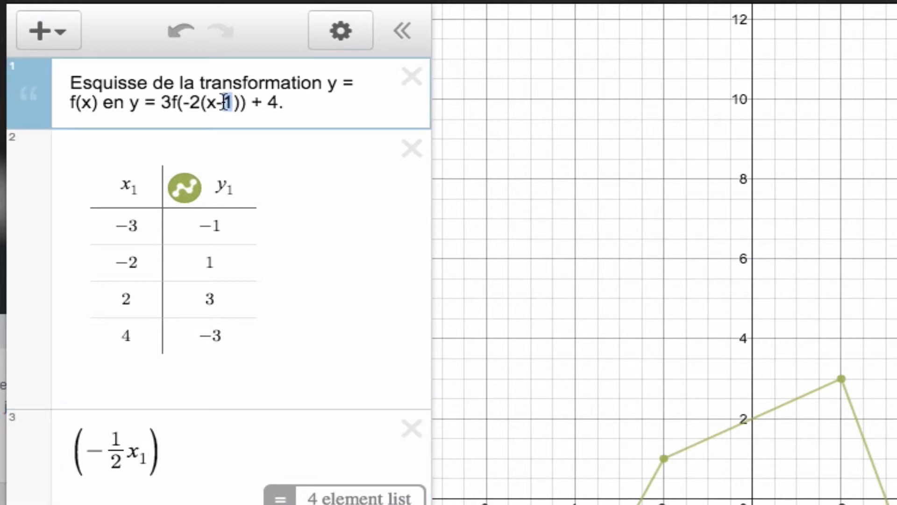
pyautogui.click(146, 452)
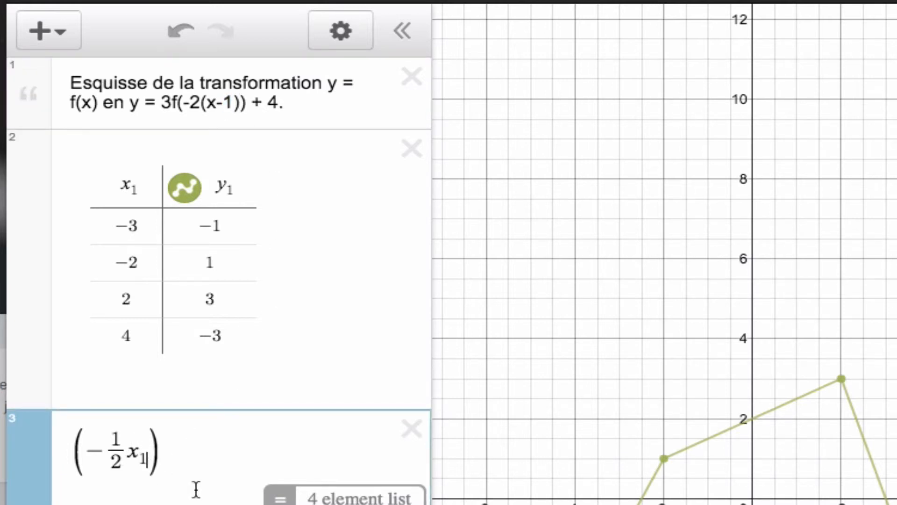
pyautogui.write('+ 1')
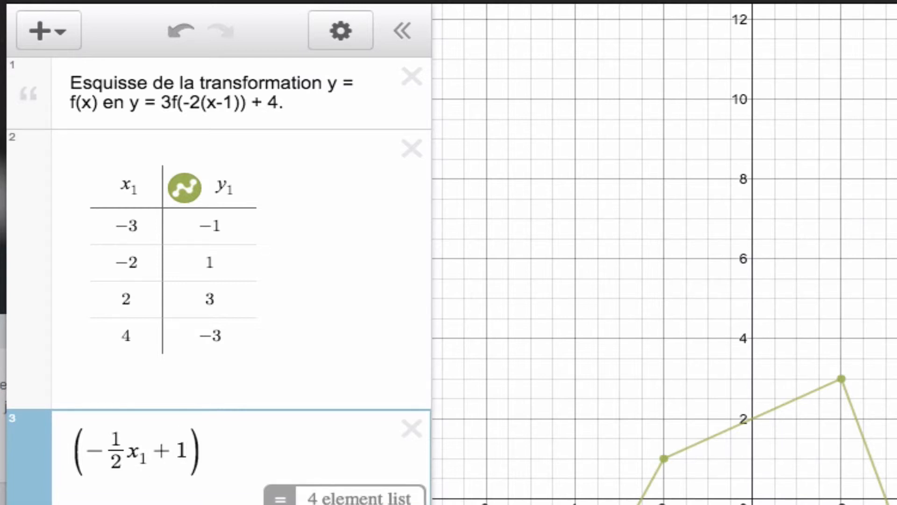
# Complete the coordinate pair in line 3 with 3y_1 + 4 as its y-coordinate.
pyautogui.write(',')
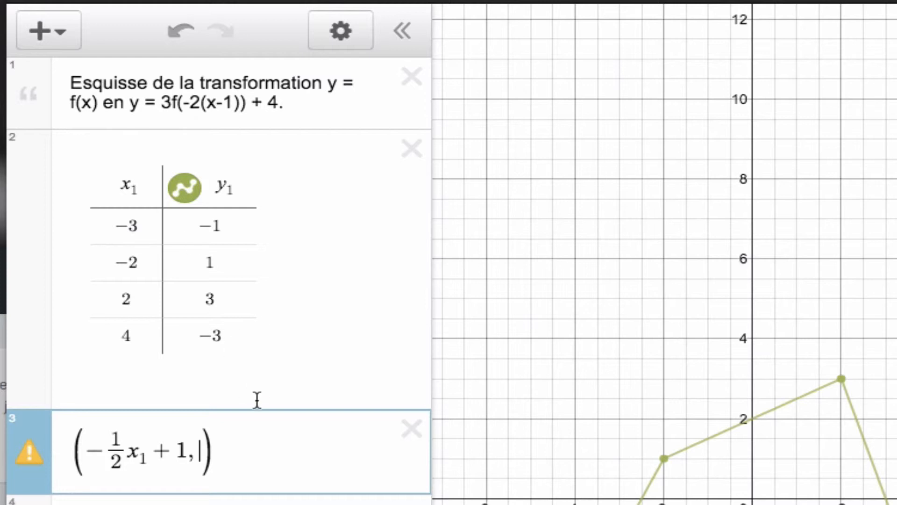
pyautogui.write('3')
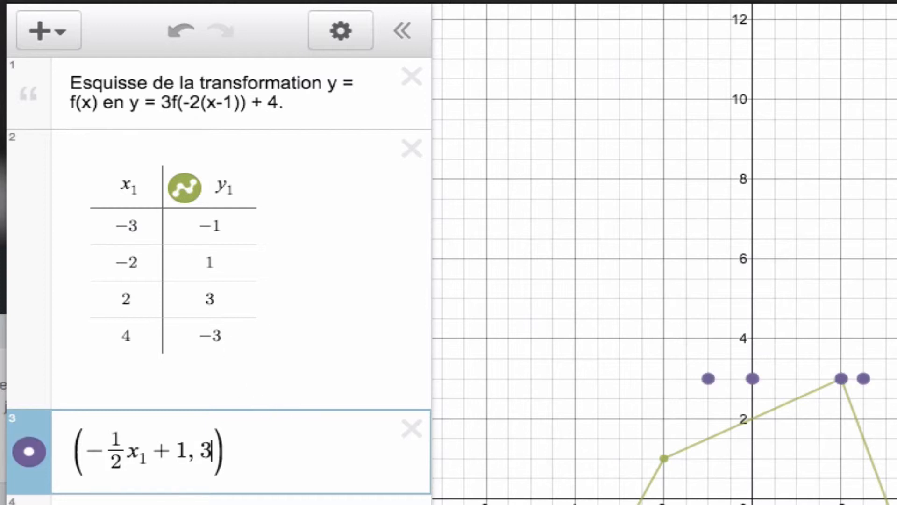
pyautogui.write('y_1 ')
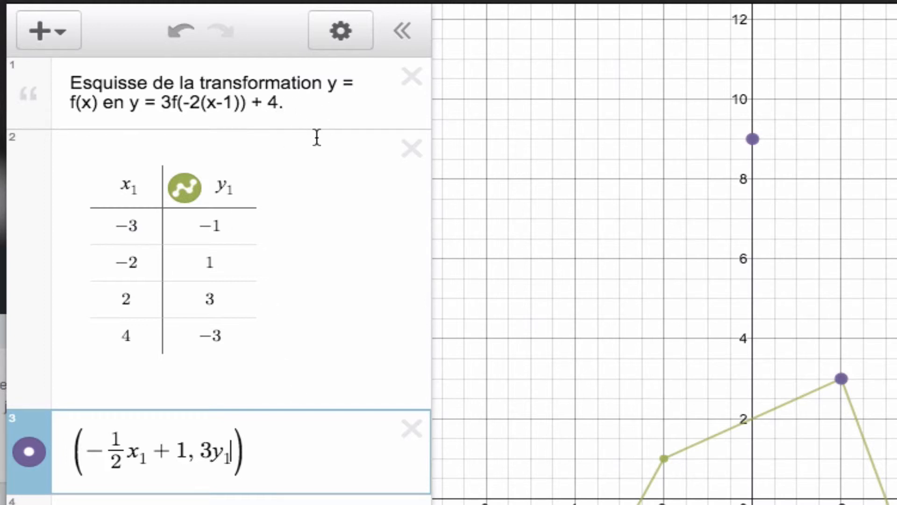
pyautogui.write('+ 4')
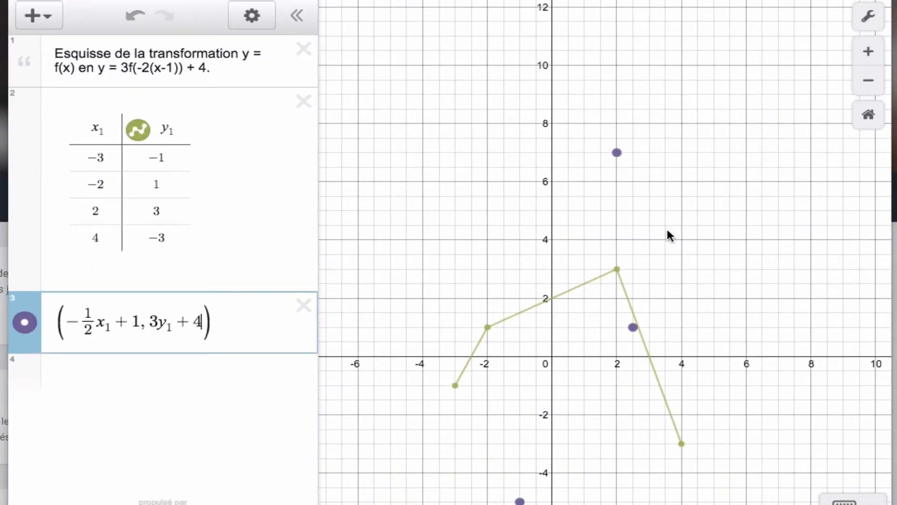
pyautogui.scroll(-5, 666, 228)
pyautogui.scroll(4, 666, 228)
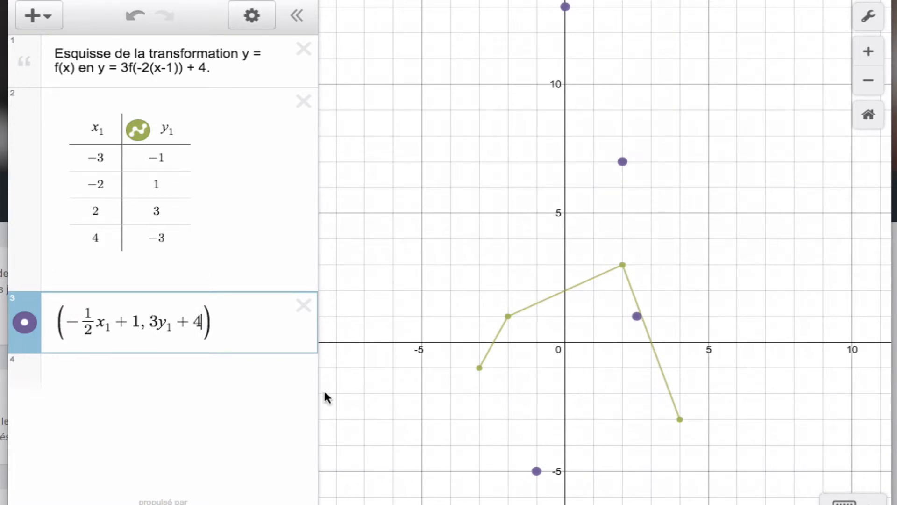
# Copy the coordinate pair (-1/2 x_1 + 1, 3y_1 + 4) from line 3 into a new expression in line 4.
pyautogui.click(239, 324)
pyautogui.moveTo(226, 321); pyautogui.dragTo(75, 321)
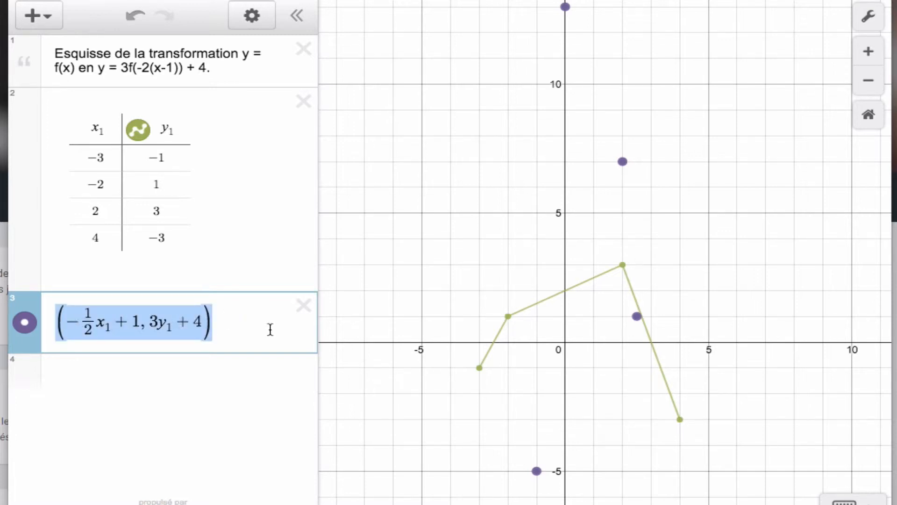
pyautogui.click(159, 390)
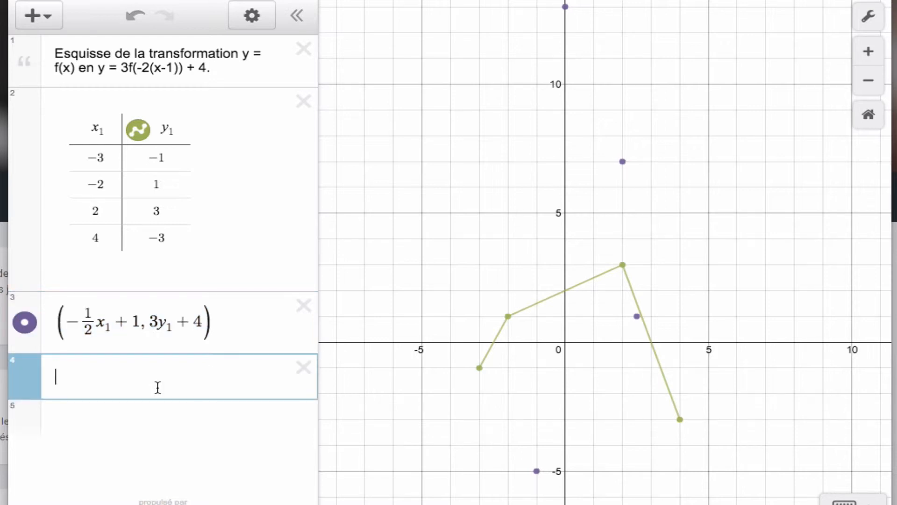
pyautogui.write('(-1/2x_1+1,3y_1+4)')
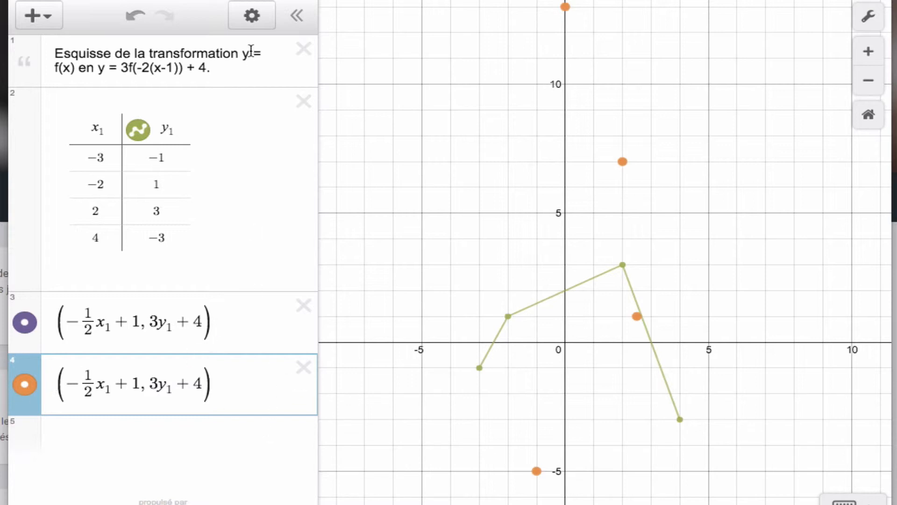
# Convert the copied coordinate pair in line 4 to a table and set its style to points joined by line segments.
pyautogui.click(252, 19)
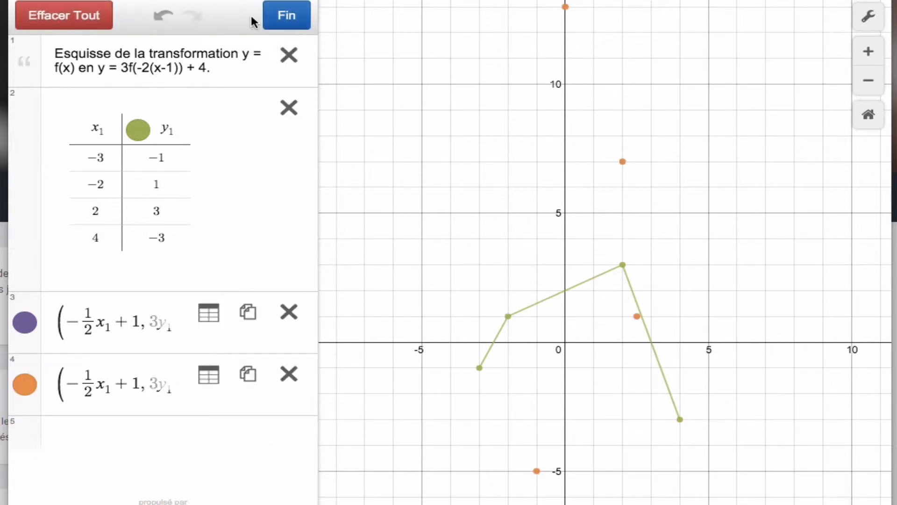
pyautogui.click(209, 376)
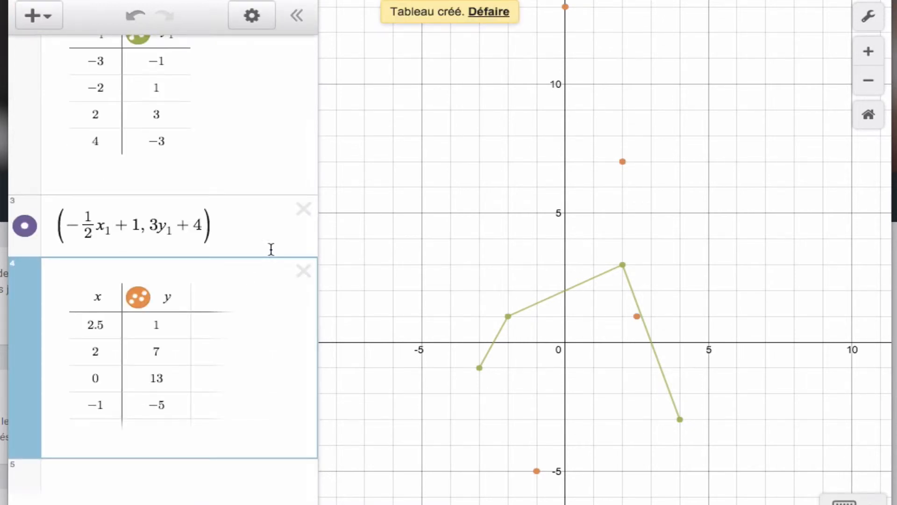
pyautogui.scroll(2, 271, 249)
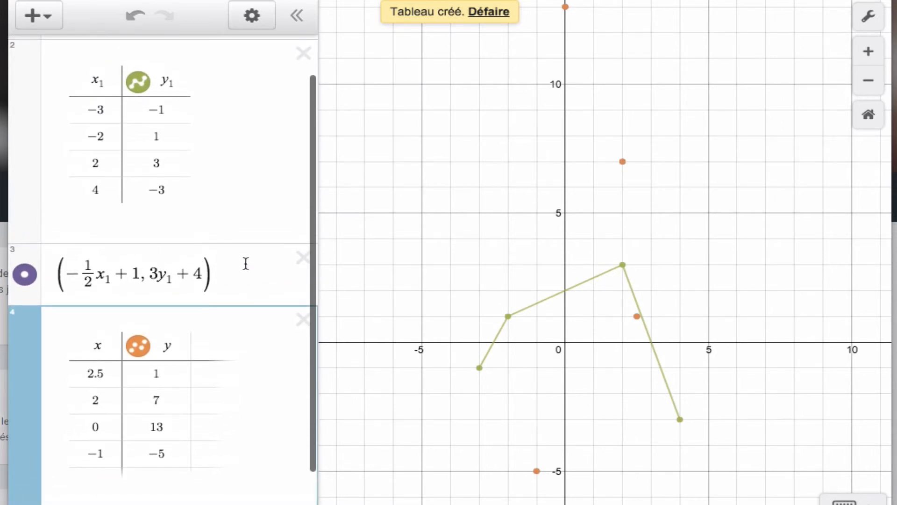
pyautogui.click(138, 345)
pyautogui.click(192, 390)
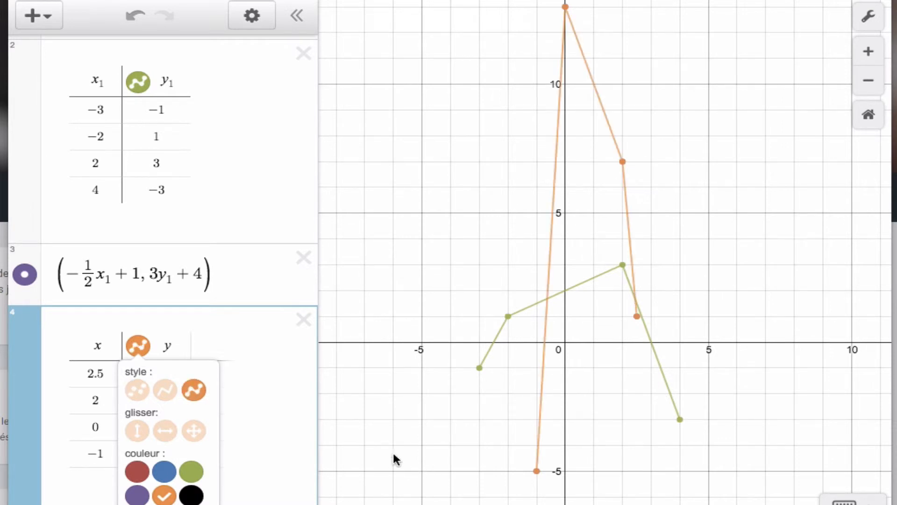
pyautogui.click(255, 353)
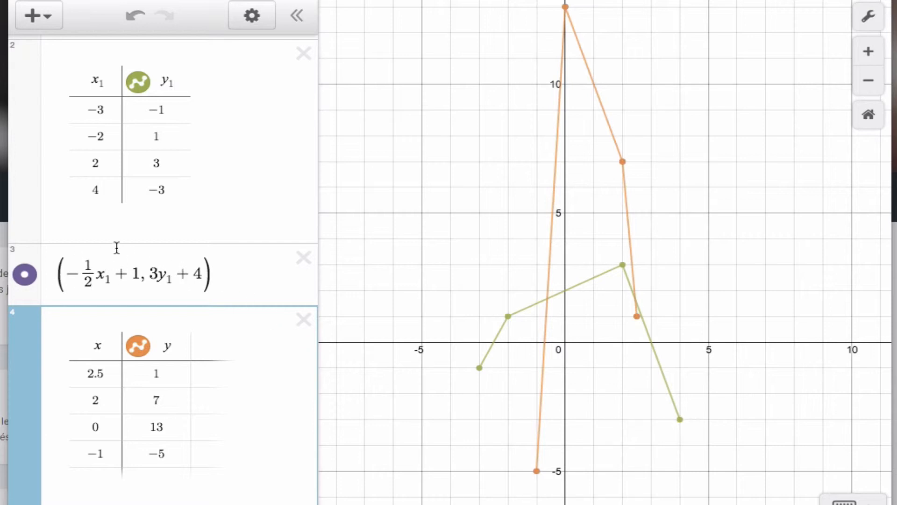
# Compare the original table of points with the mapping expression and the table of transformed points.
pyautogui.scroll(1, 187, 144)
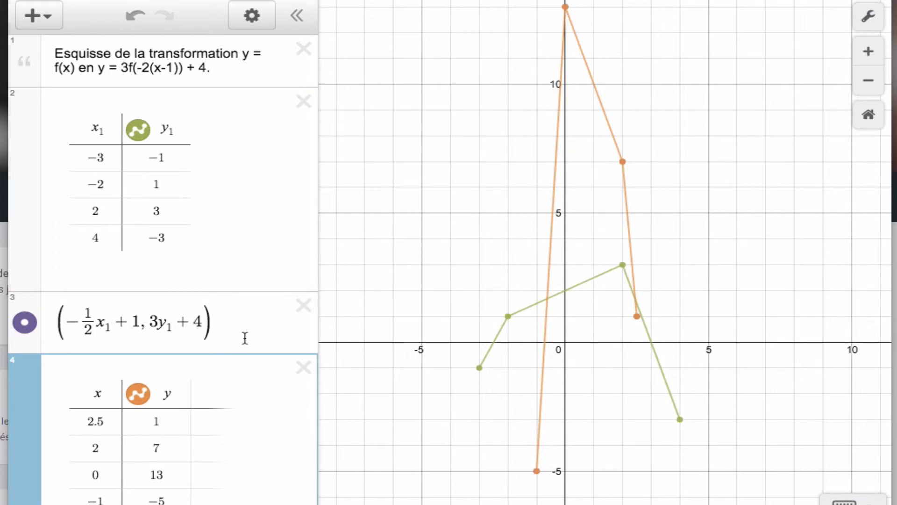
pyautogui.scroll(-2, 244, 337)
pyautogui.scroll(1, 245, 338)
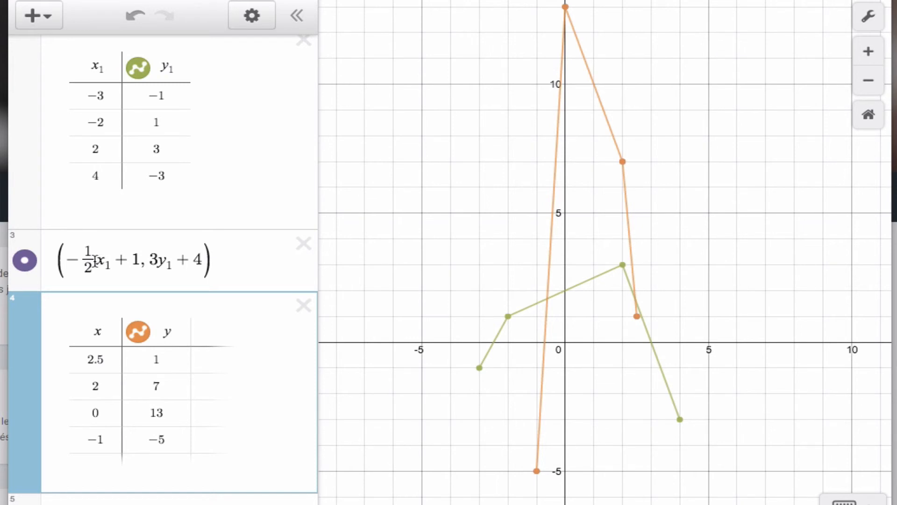
pyautogui.scroll(2, 247, 118)
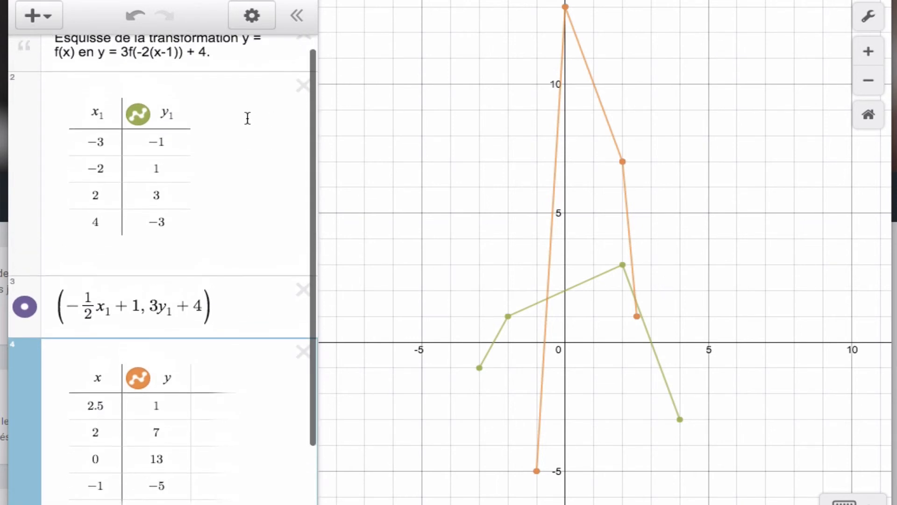
pyautogui.scroll(-1, 187, 188)
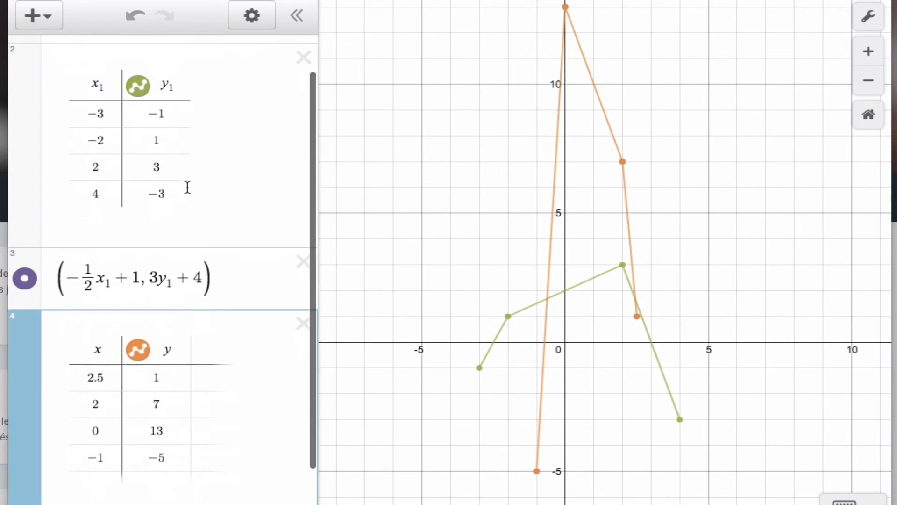
pyautogui.scroll(-3, 187, 188)
pyautogui.scroll(3, 187, 188)
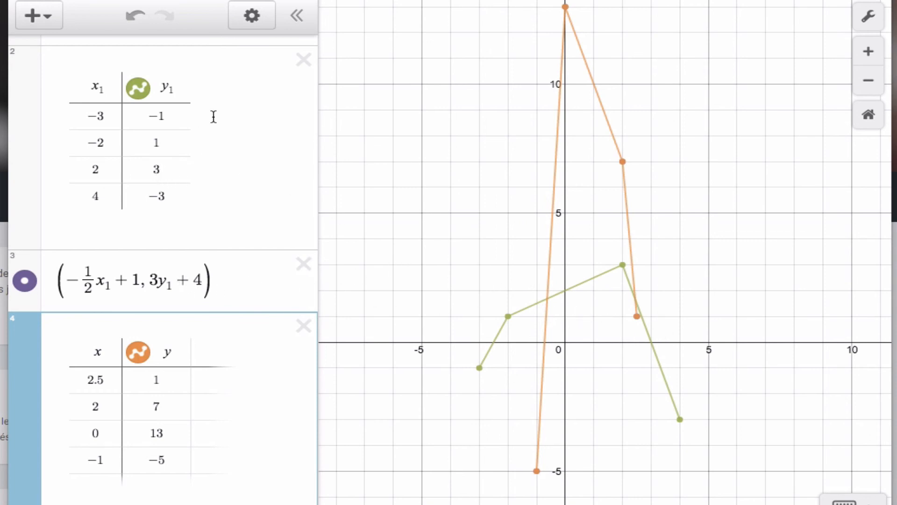
# Check the coefficients of y = 3f(-2(x-1)) + 4 in the line 1 note against the mapping expression and the transformed points.
pyautogui.scroll(1, 220, 108)
pyautogui.scroll(1, 221, 107)
pyautogui.click(124, 70)
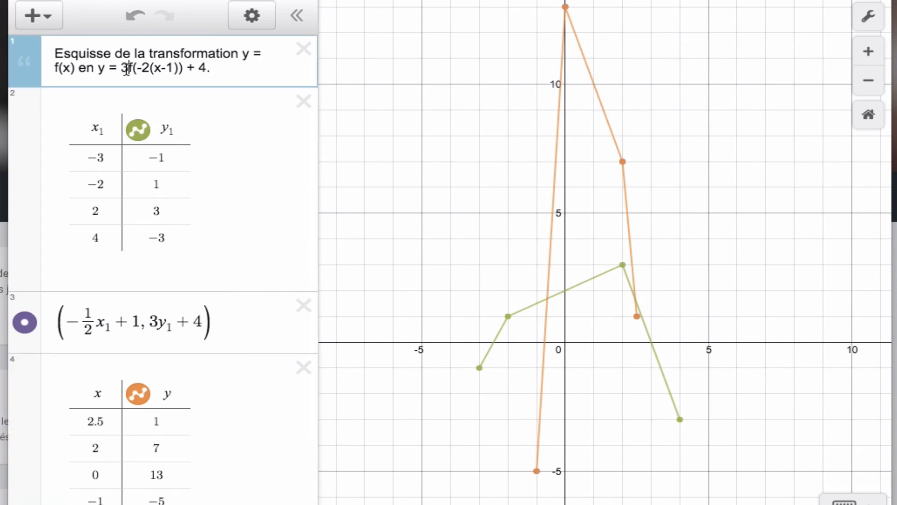
pyautogui.scroll(-5, 205, 193)
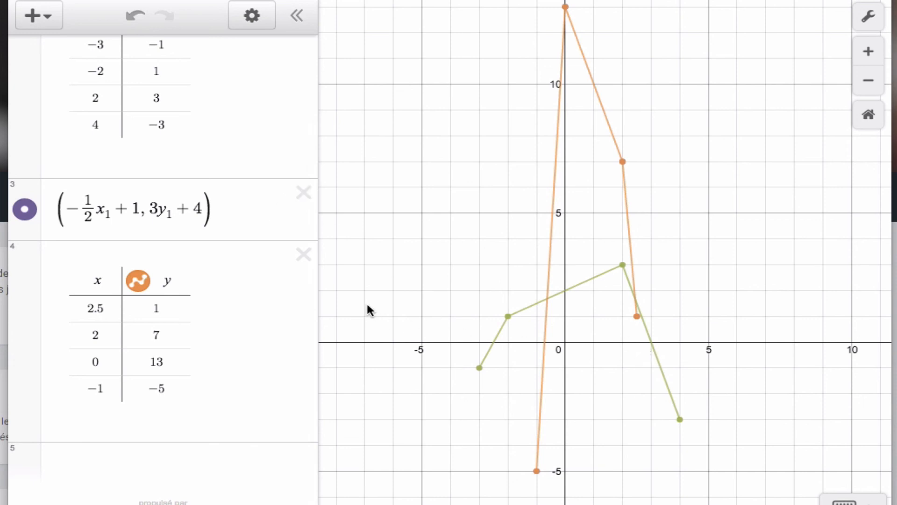
# Examine the original and transformed graphs side by side with their tables, fitting both complete curves around the centre of the graph.
pyautogui.scroll(5, 355, 281)
pyautogui.scroll(-10, 355, 282)
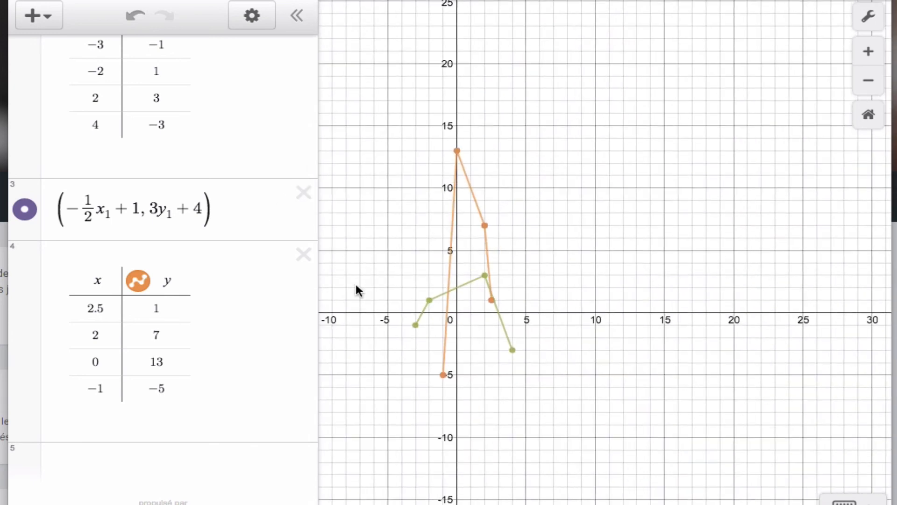
pyautogui.scroll(3, 257, 261)
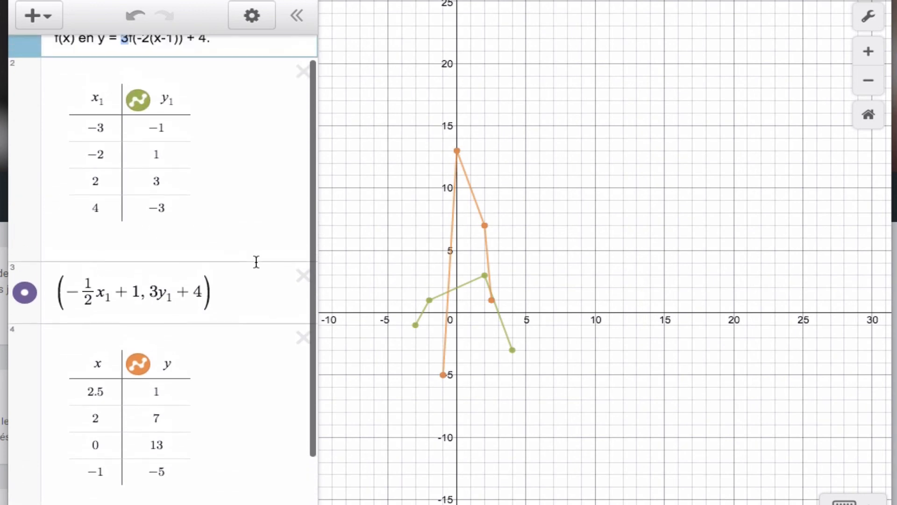
pyautogui.scroll(-1, 257, 261)
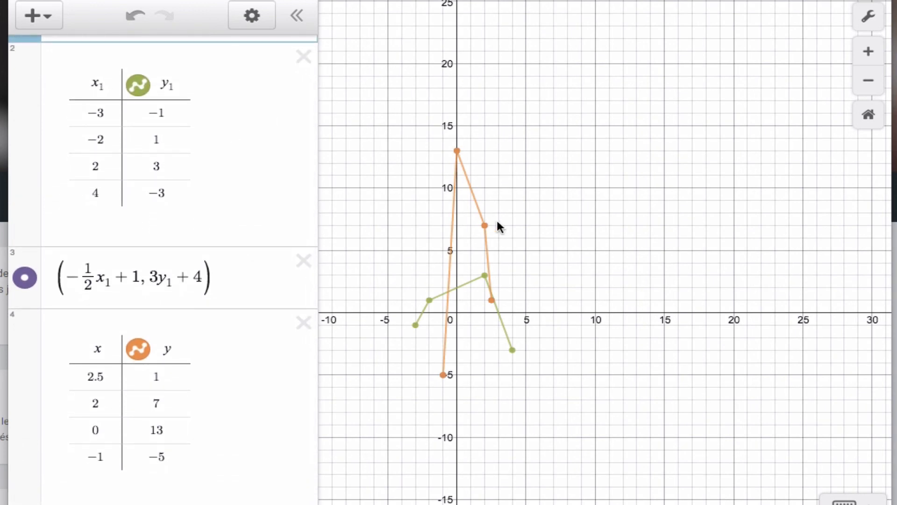
pyautogui.scroll(3, 500, 217)
pyautogui.scroll(-2, 500, 217)
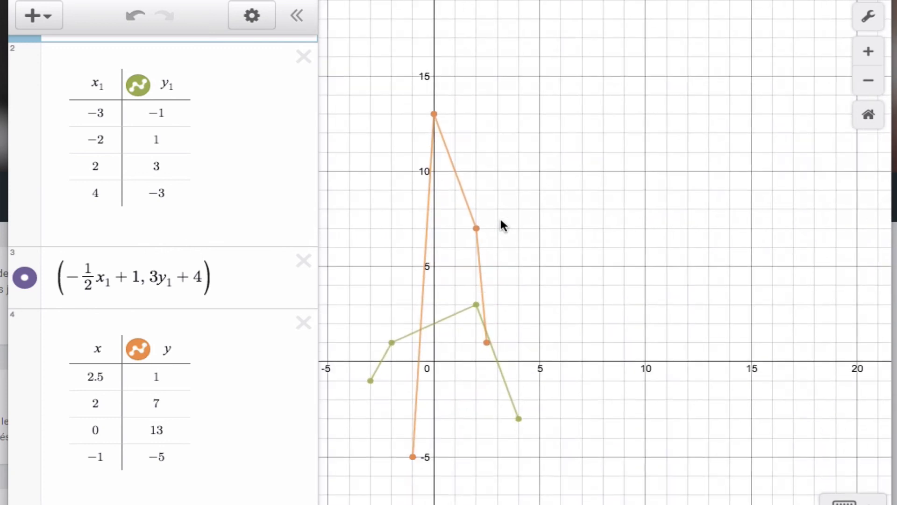
pyautogui.moveTo(499, 293); pyautogui.dragTo(611, 265)
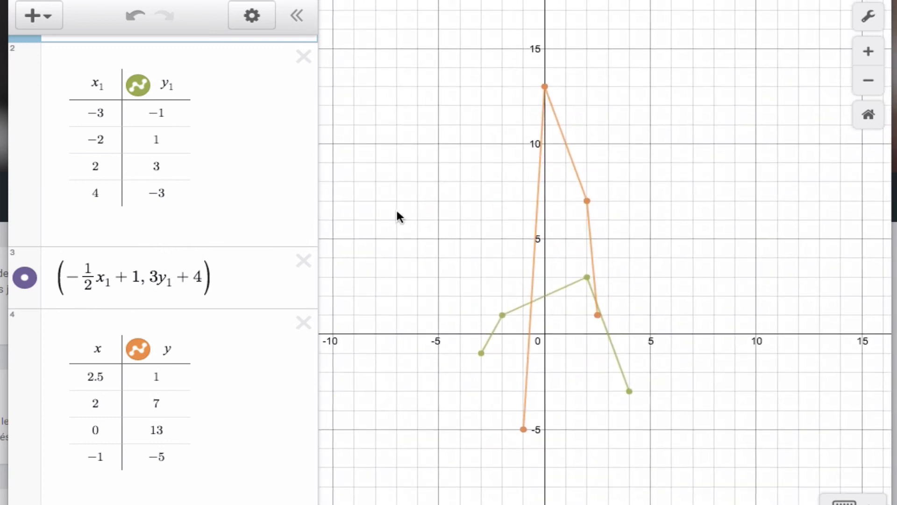